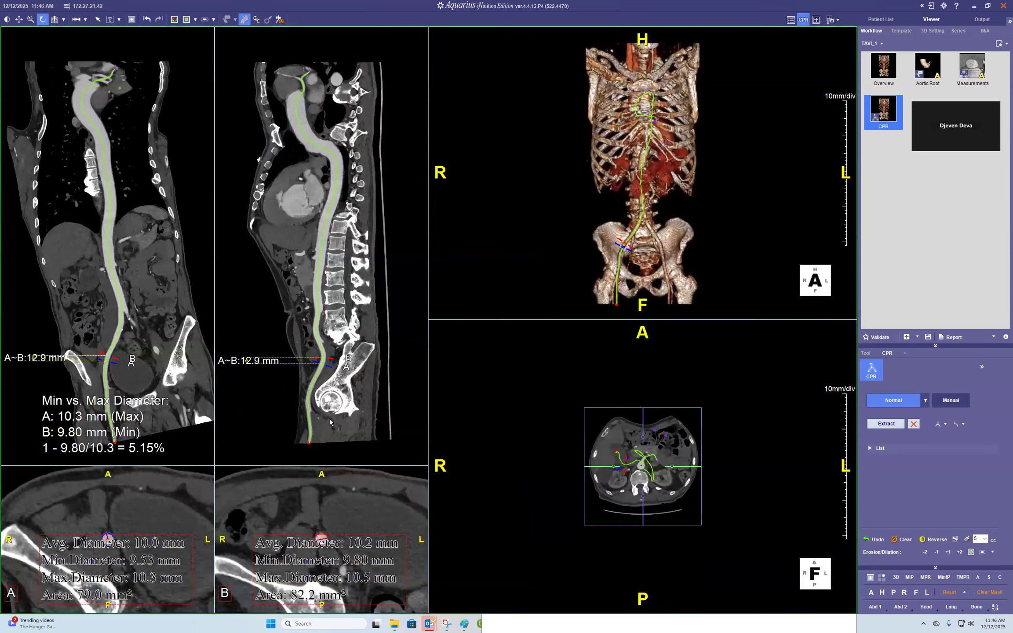
- Delete the vessel centerline from the selected point to the purple dot end
left_click(343, 412)
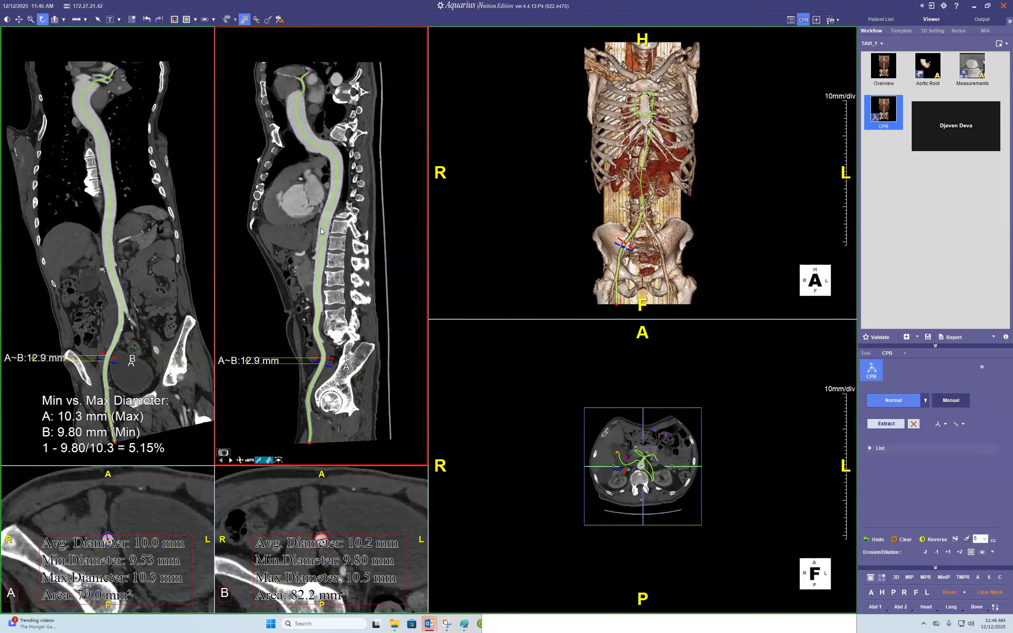
left_click(175, 142)
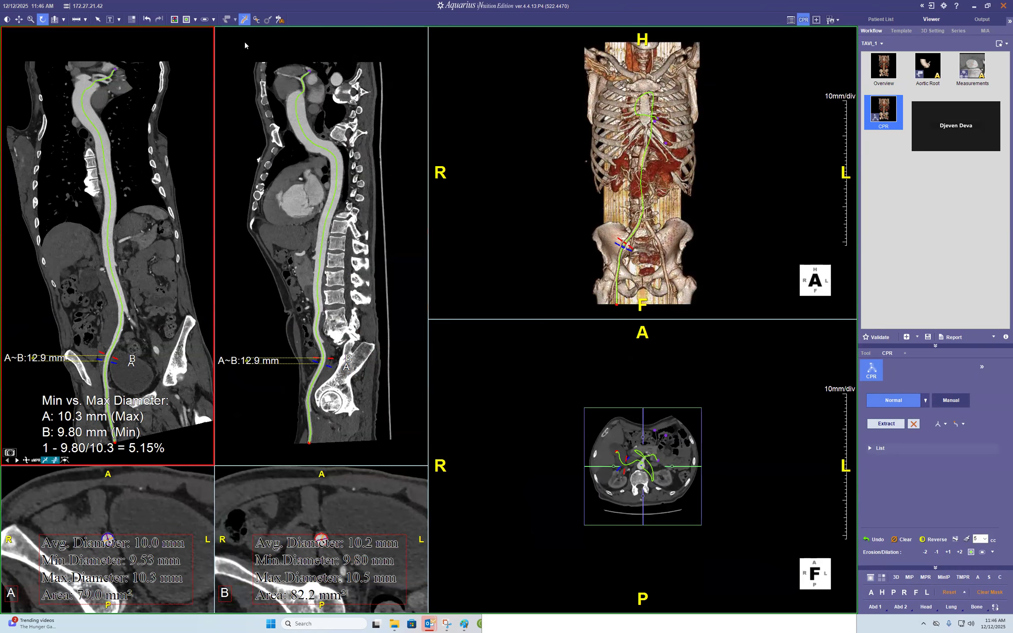
left_click(315, 292)
left_click(142, 265)
left_click(311, 269)
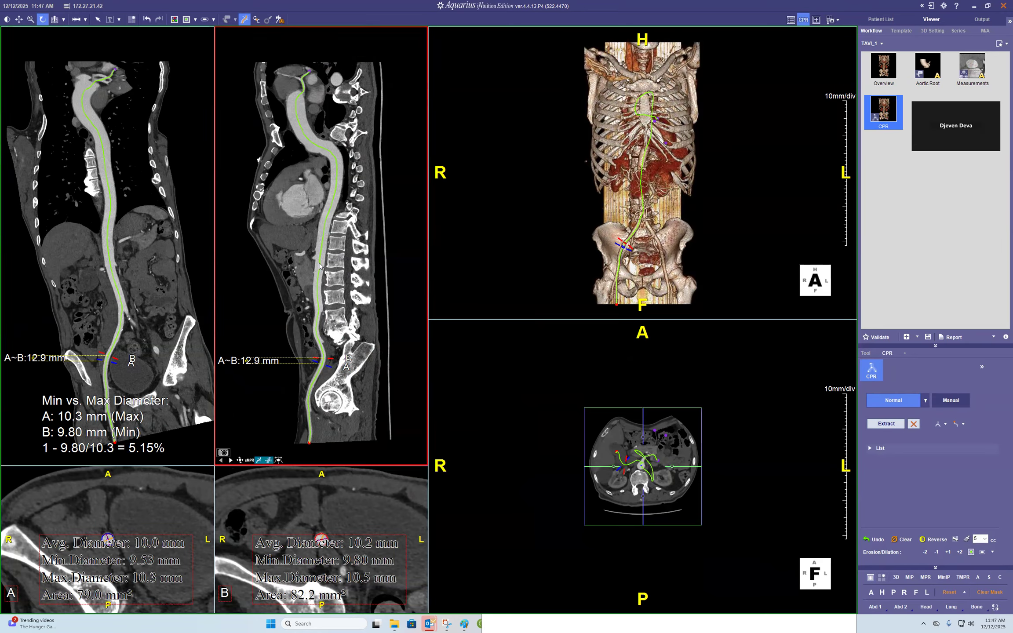
right_click(319, 265)
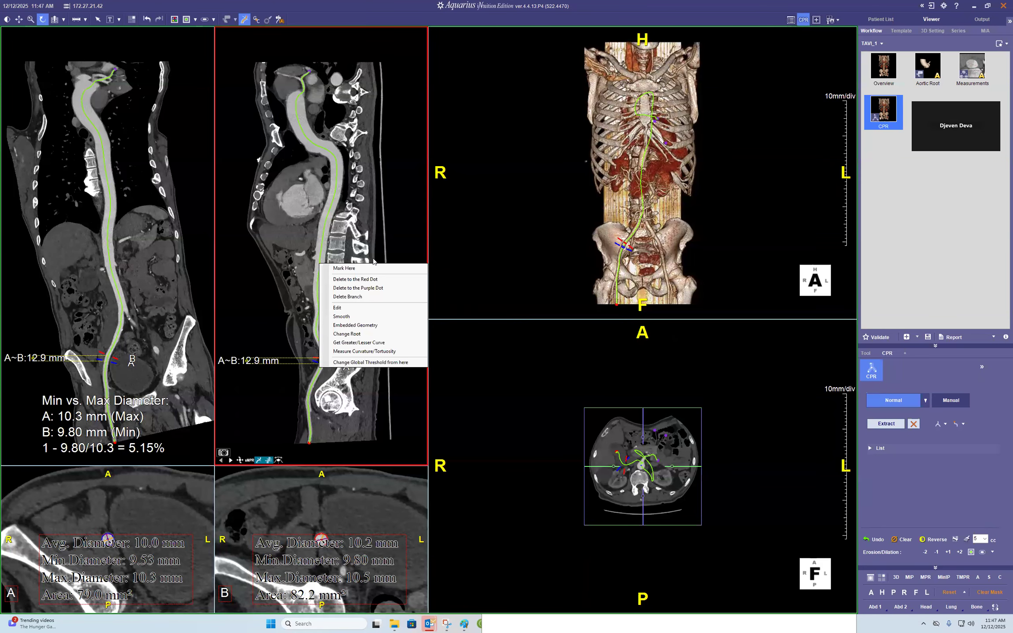
left_click(366, 289)
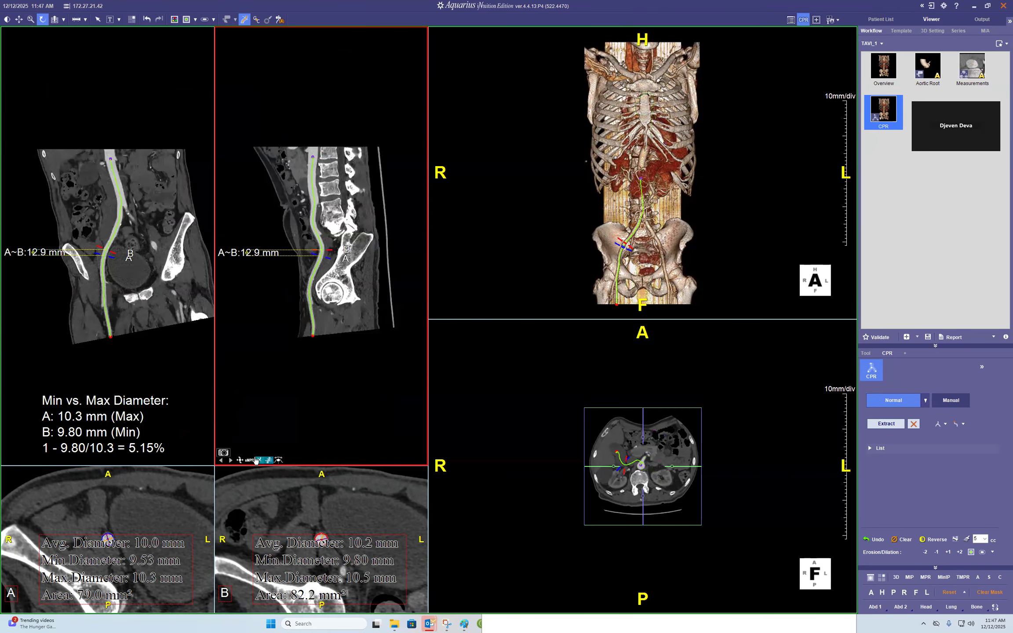
- Toggle the vessel outline display option in the CPR view
right_click(264, 434)
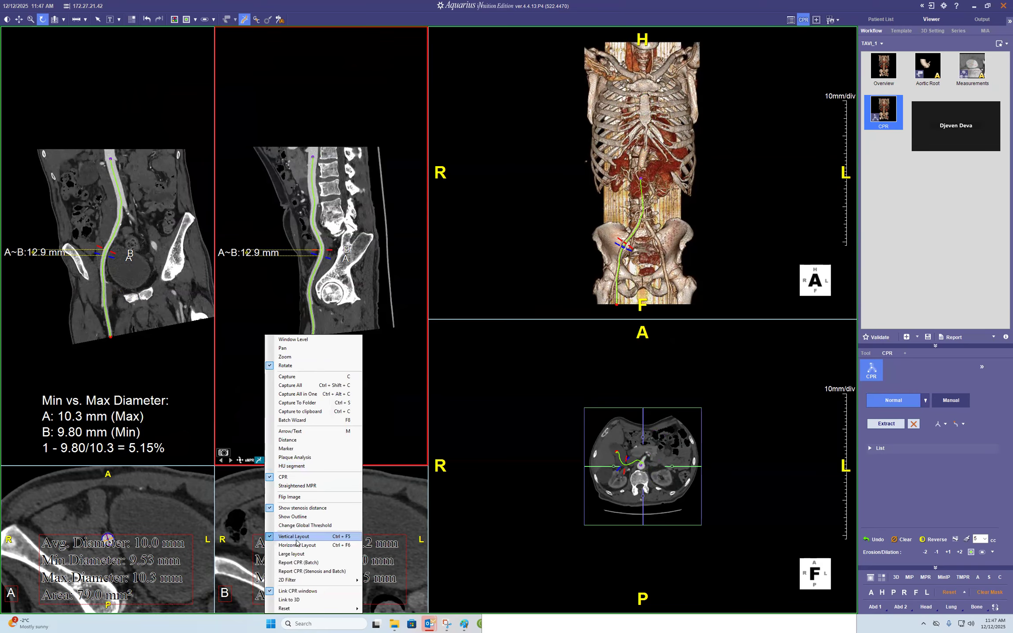
left_click(305, 516)
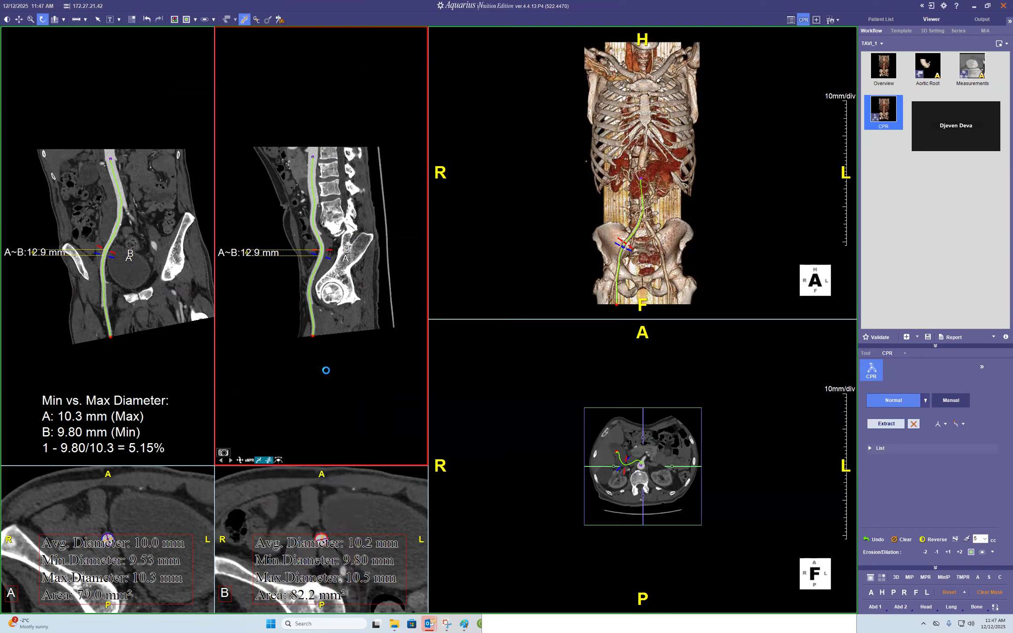
- Switch the second CPR view to a straightened vessel view and zoom in on the lower aorta
left_click(250, 461)
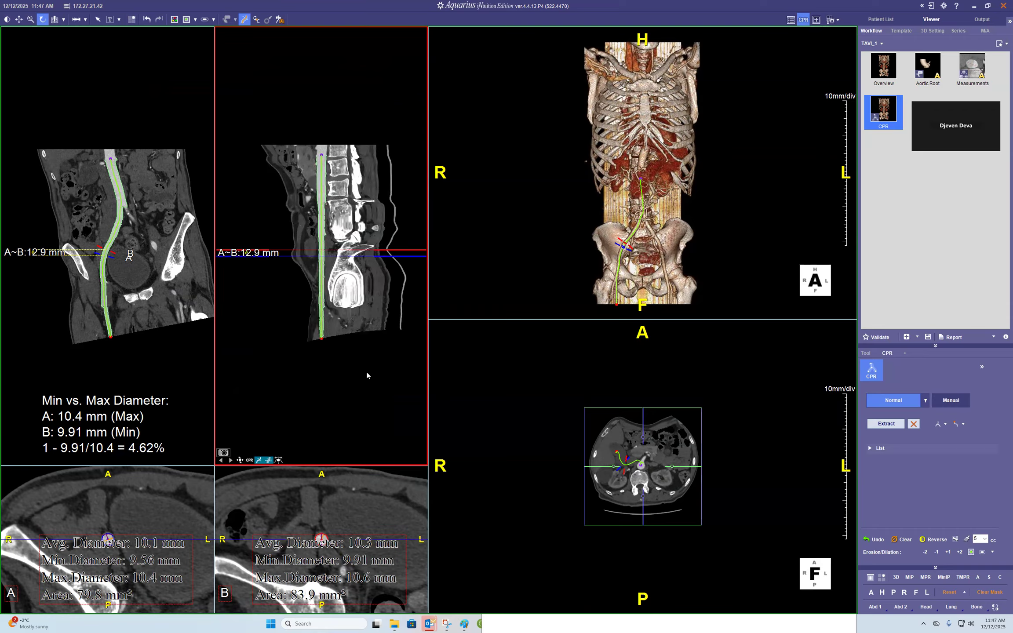
right_click_drag(369, 372, 373, 252)
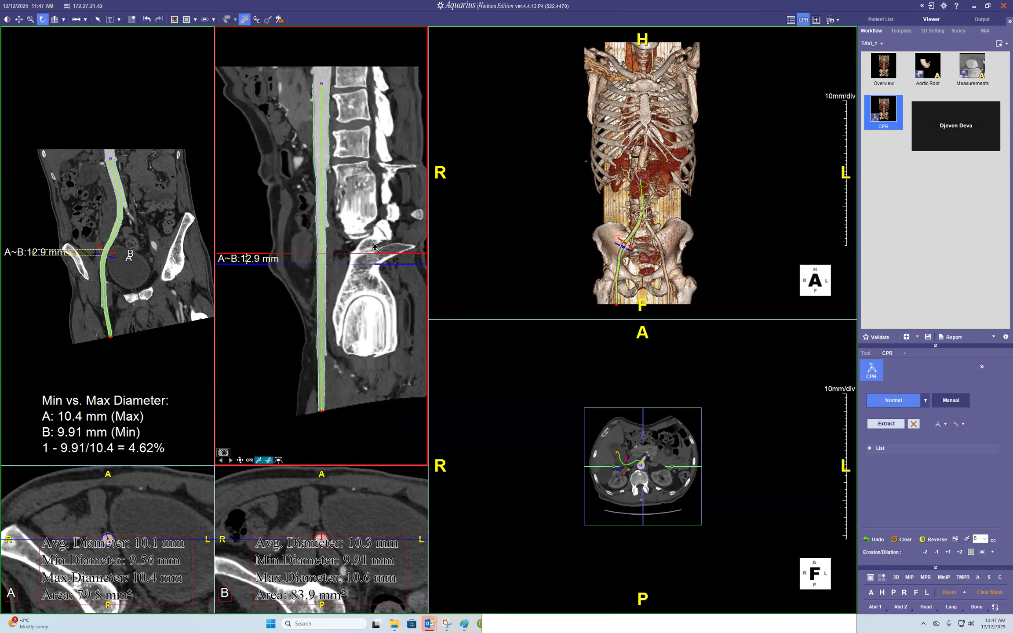
middle_click_drag(386, 191, 386, 203)
- Move marker A up to the top of the displayed aortic segment
right_click_drag(744, 183, 770, 85)
middle_click_drag(758, 160, 748, 8)
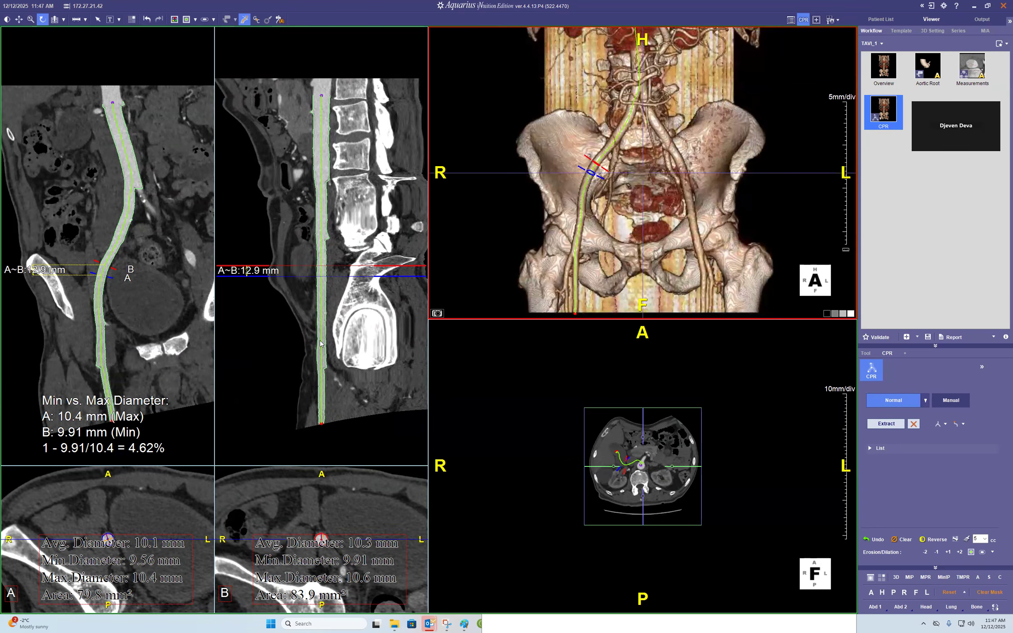
left_click_drag(395, 276, 401, 4)
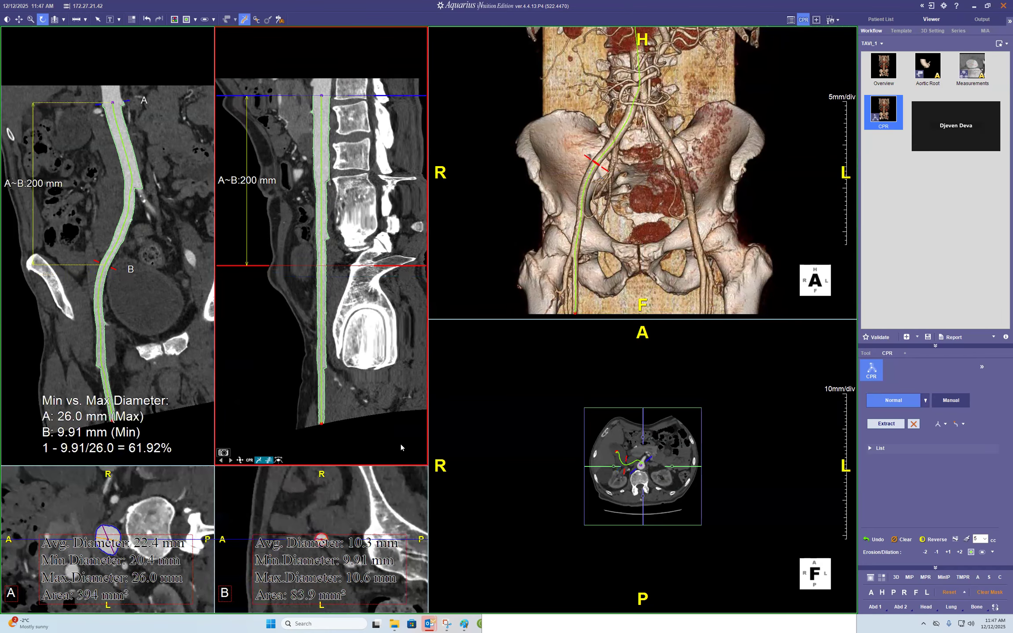
- Reposition the measurement text labels in both cross-section views
left_click_drag(369, 561, 330, 494)
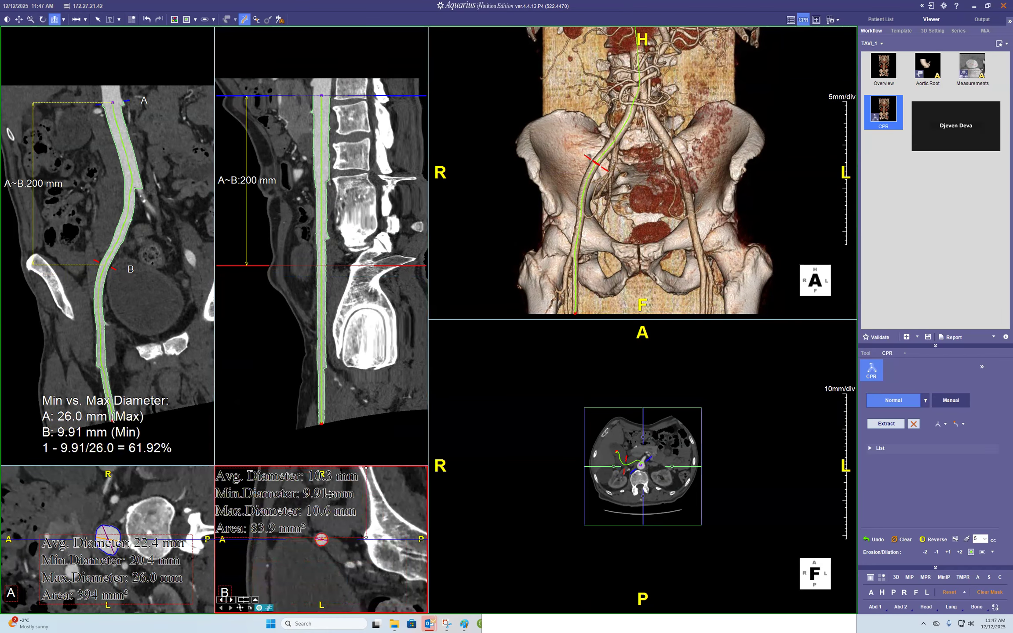
left_click(165, 582)
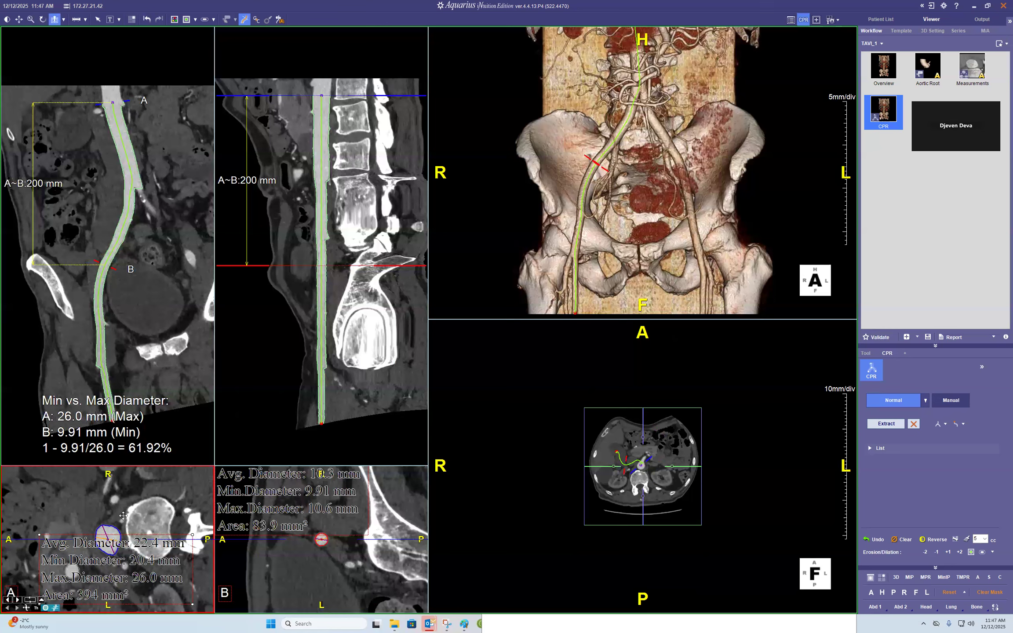
left_click(364, 492)
- Display the diameter profile graph beside the straightened vessel view
right_click_drag(772, 506, 801, 385)
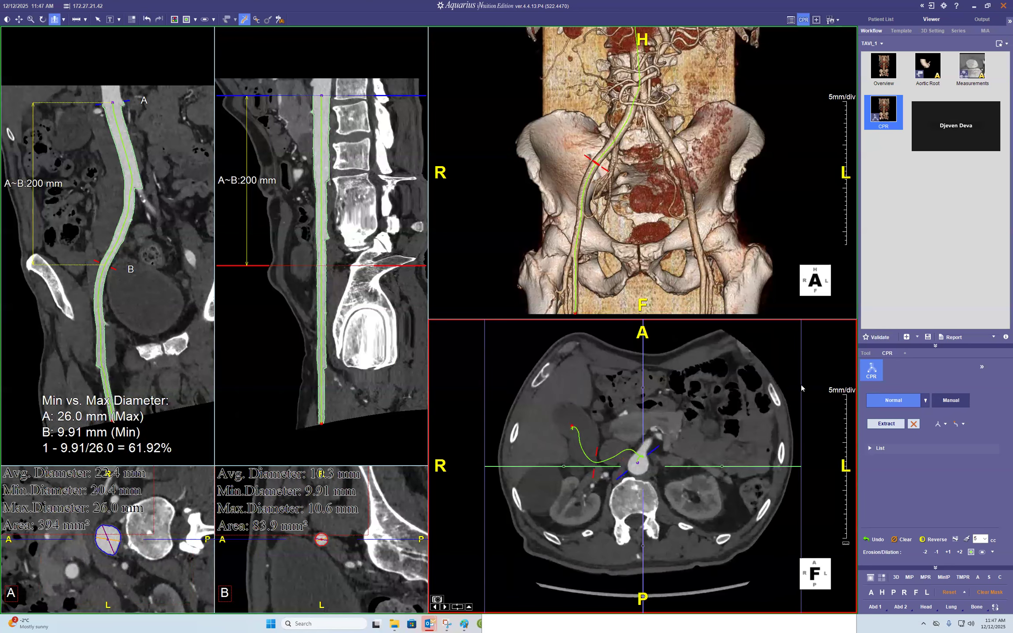
left_click(338, 220)
right_click(285, 421)
left_click(314, 506)
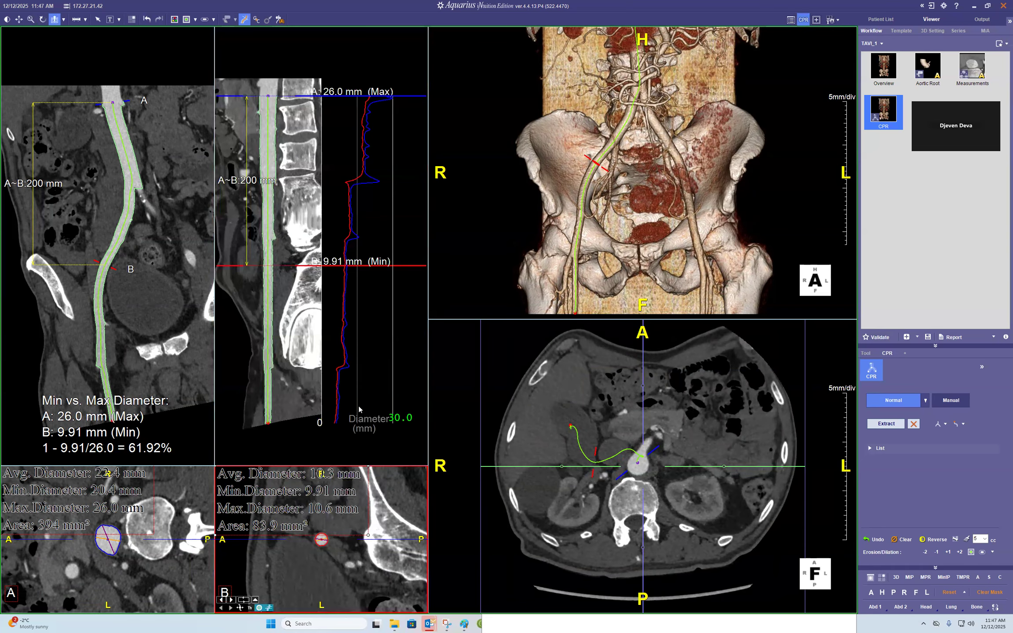
- Switch the diameter graph to show the average diameter
right_click(395, 422)
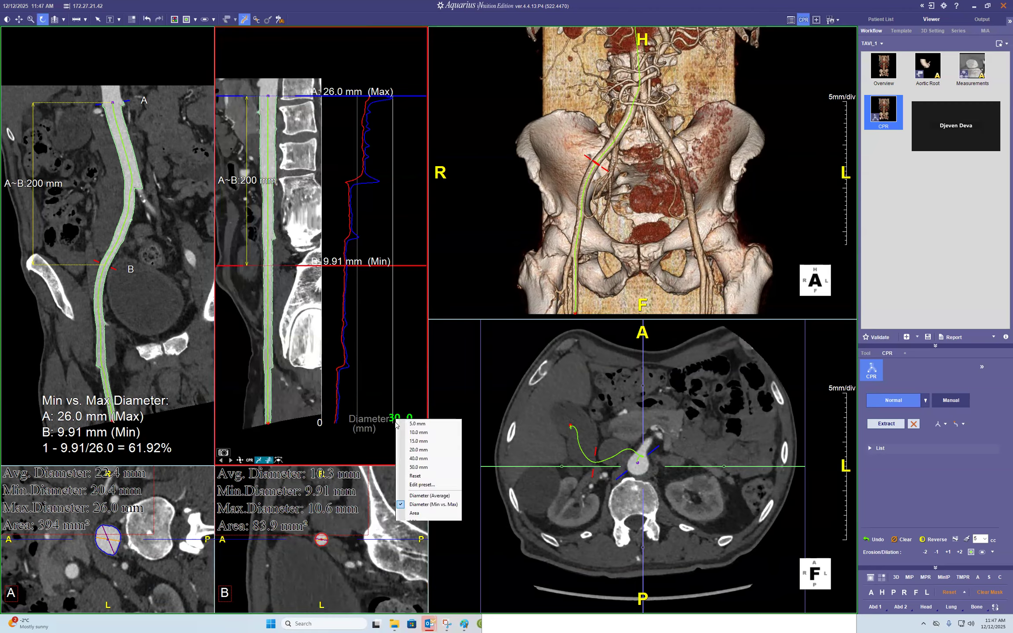
left_click(428, 499)
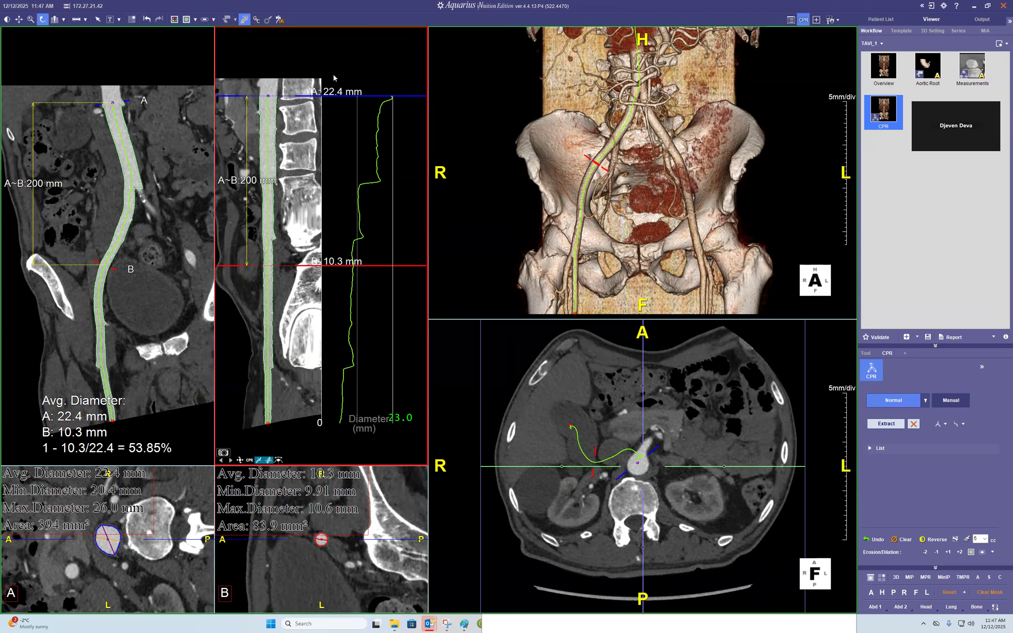
- Move marker B up toward the aortic bifurcation and rotate the straightened view
mouse_move(366, 265)
left_mouse_down()
mouse_move(392, 193)
mouse_move(371, 181)
mouse_move(374, 198)
left_mouse_up()
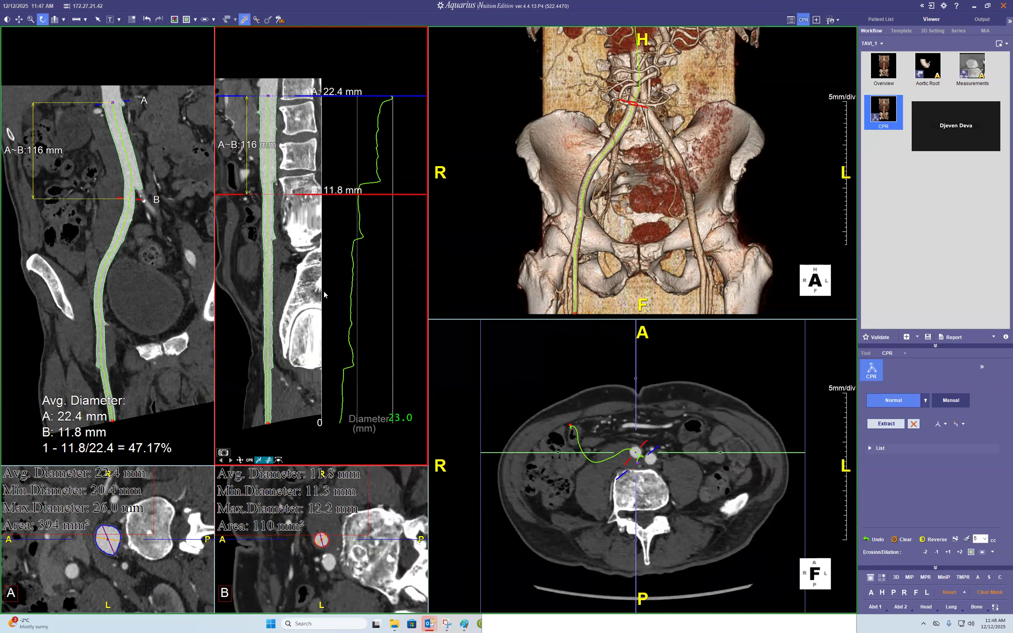
left_click_drag(318, 290, 84, 293)
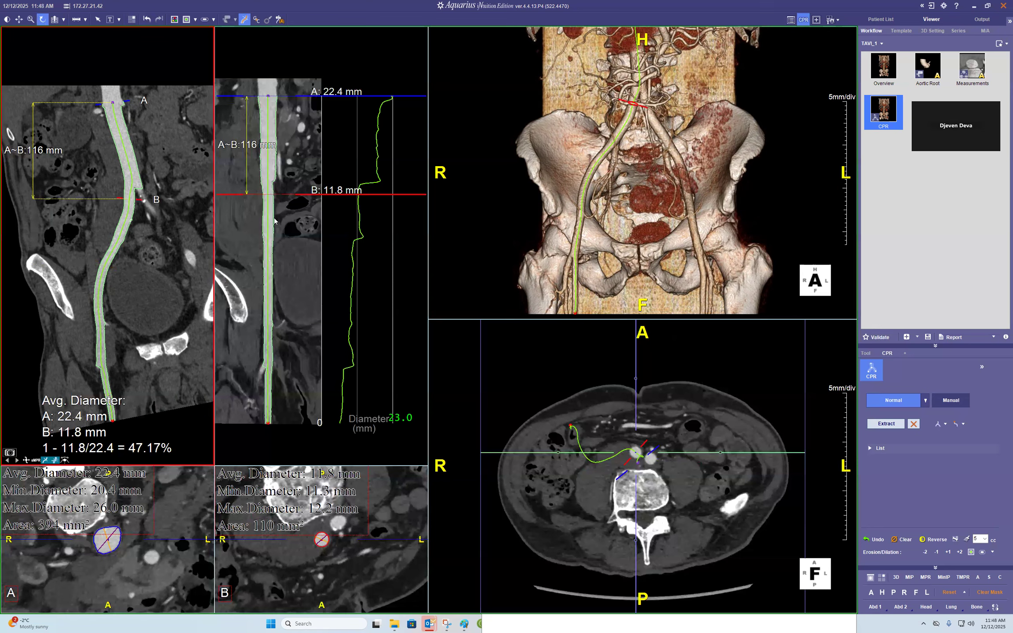
left_click(382, 199)
right_click(383, 194)
left_click(400, 199)
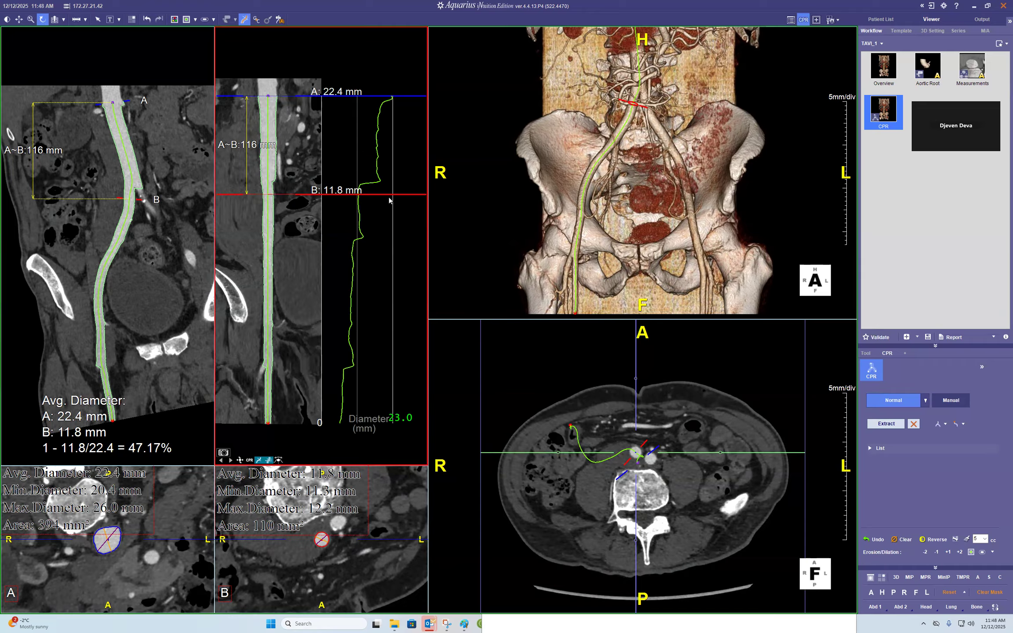
- Move marker B down along the right iliofemoral artery to about 322 mm from marker A
mouse_move(390, 195)
left_mouse_down()
mouse_move(357, 339)
mouse_move(358, 253)
mouse_move(356, 332)
left_mouse_up()
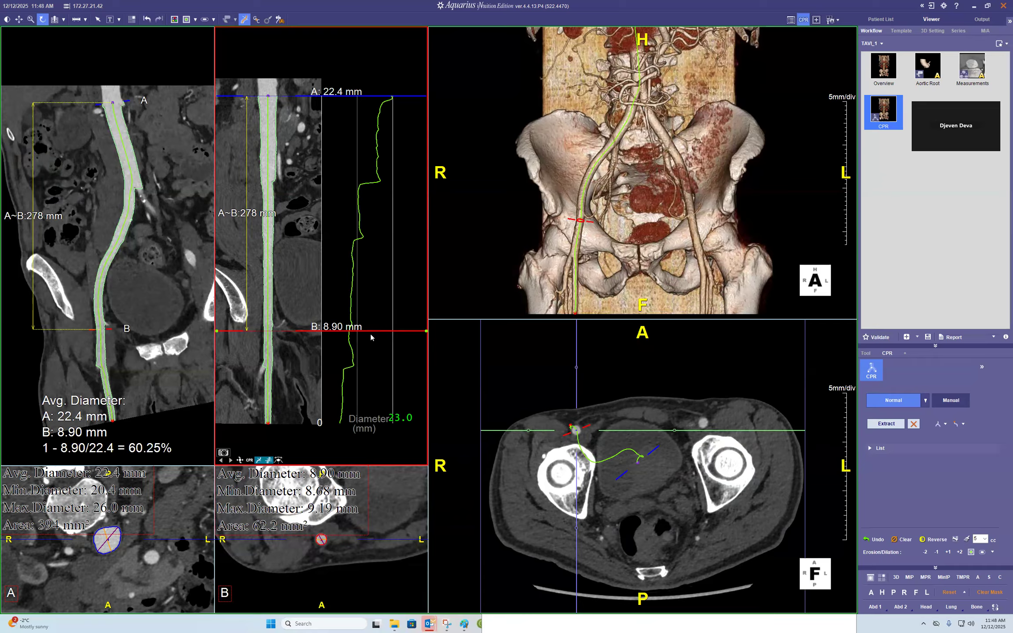
left_click_drag(364, 330, 364, 338)
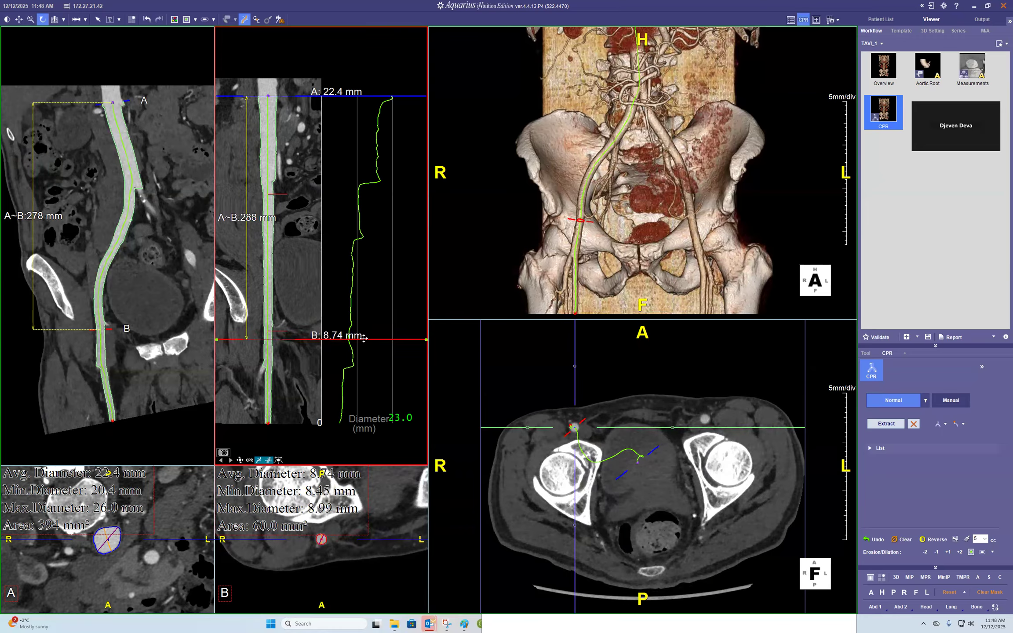
right_click(364, 337)
left_click(380, 346)
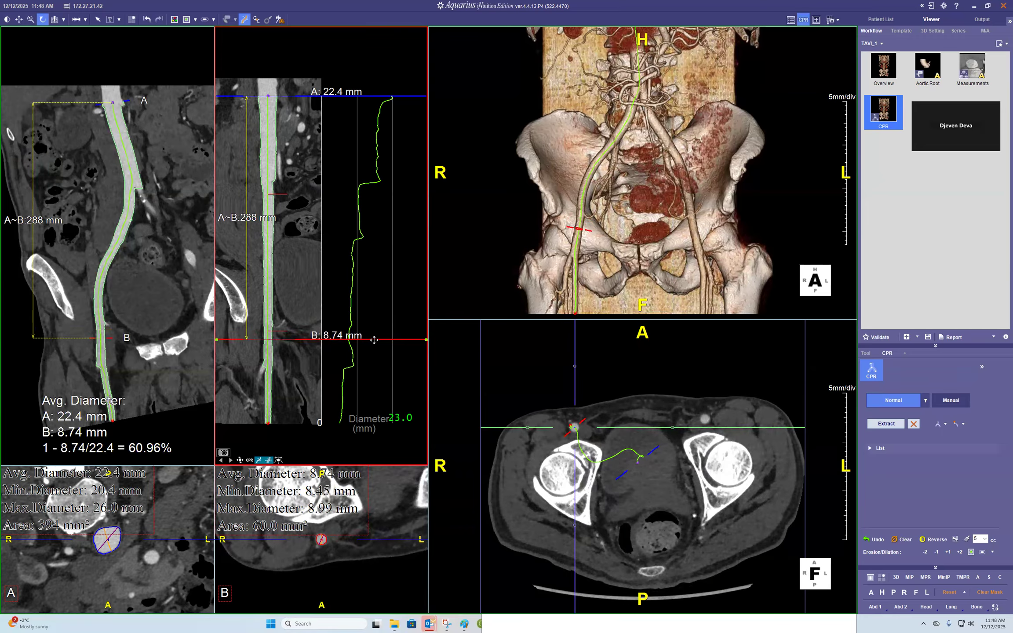
scroll(373, 339, "down", 4)
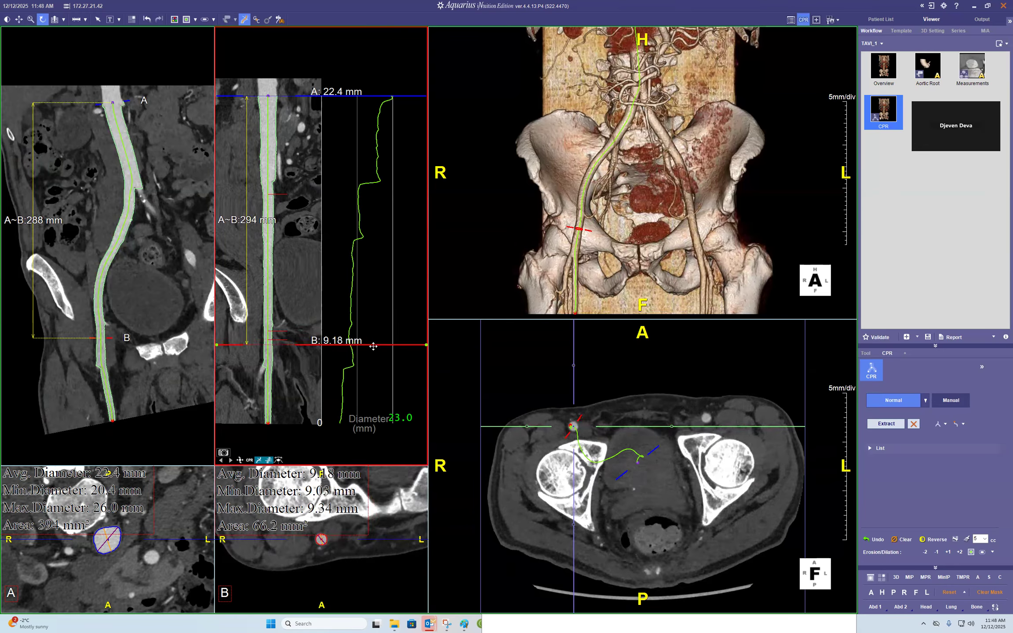
scroll(373, 336, "down", 5)
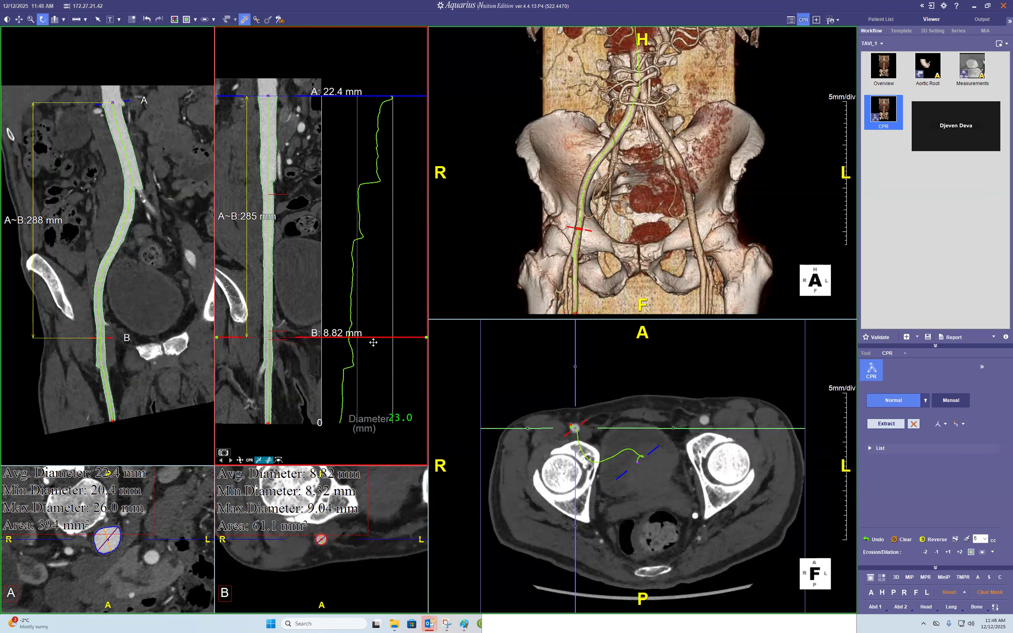
left_click_drag(366, 354, 359, 367)
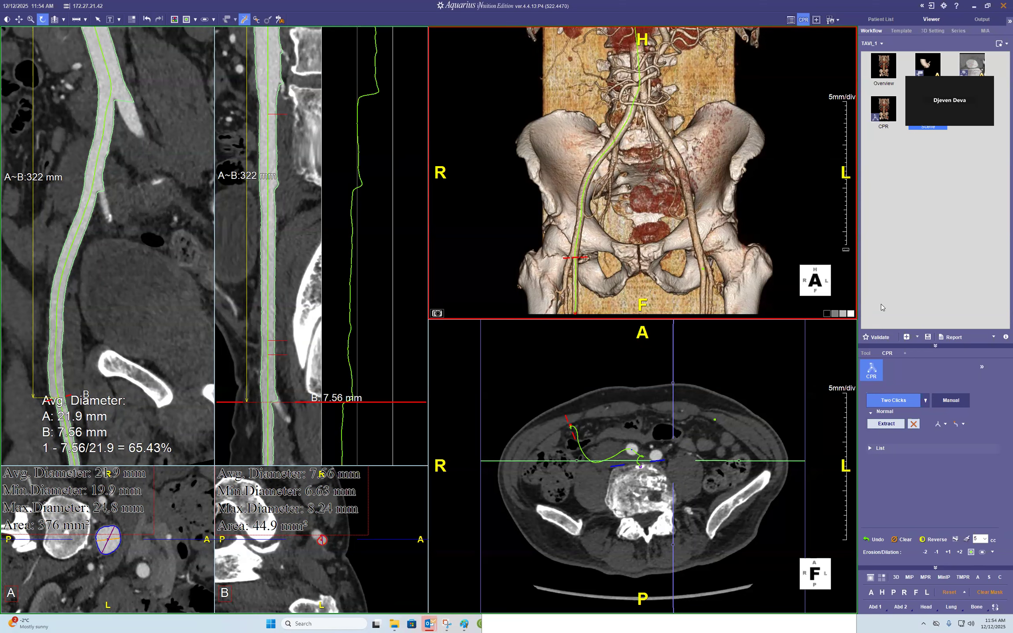
- Set the centerline extraction mode to Two Clicks
left_click(926, 401)
left_click(888, 414)
left_click(566, 364)
left_click(924, 400)
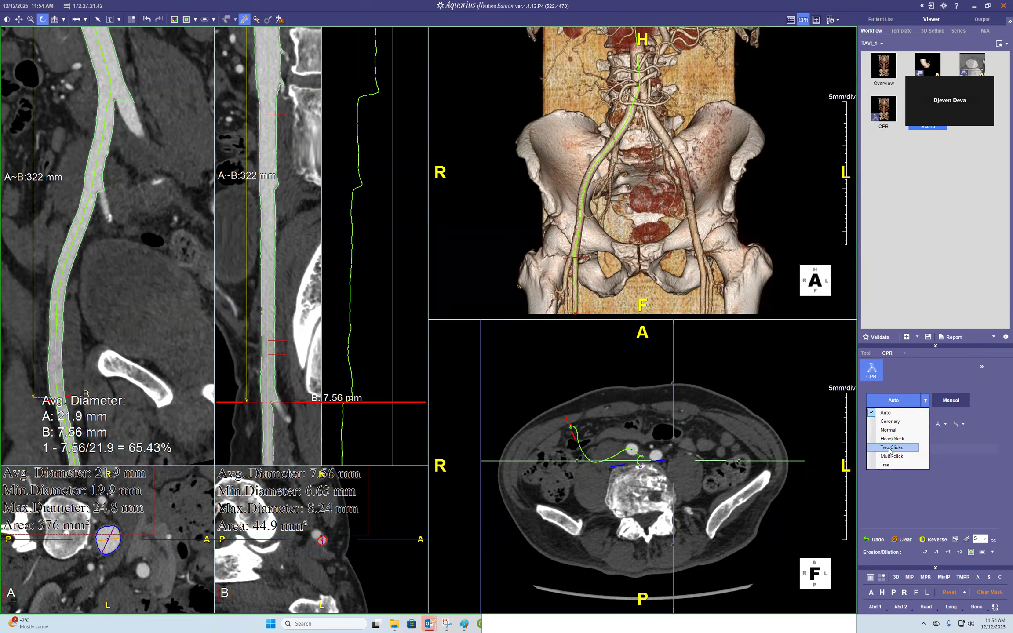
left_click(889, 448)
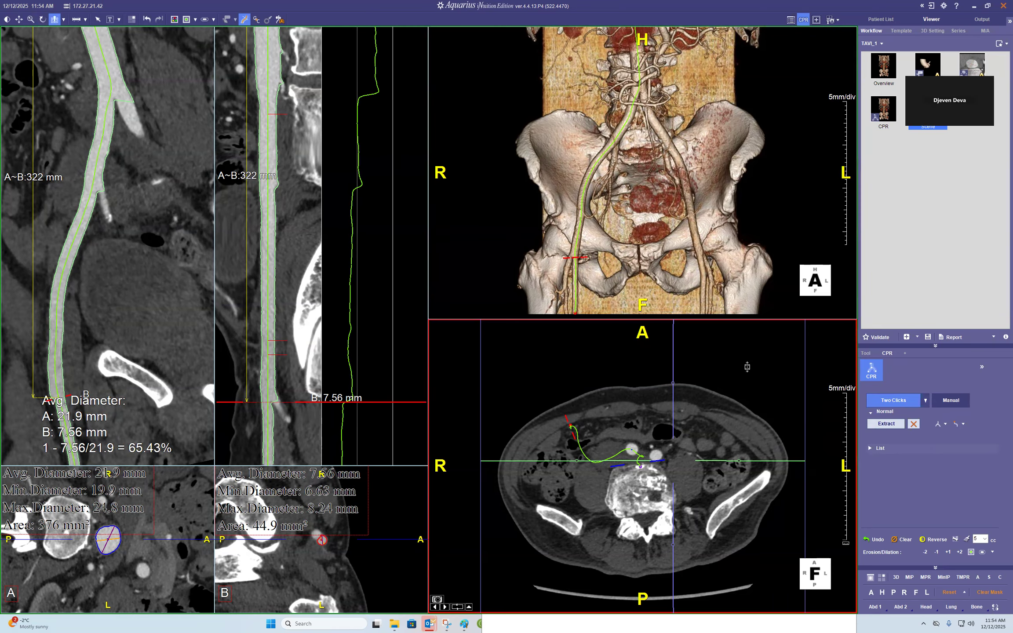
- Extract a new centerline by picking the left iliac artery in the axial slice
scroll(746, 367, "down", 15)
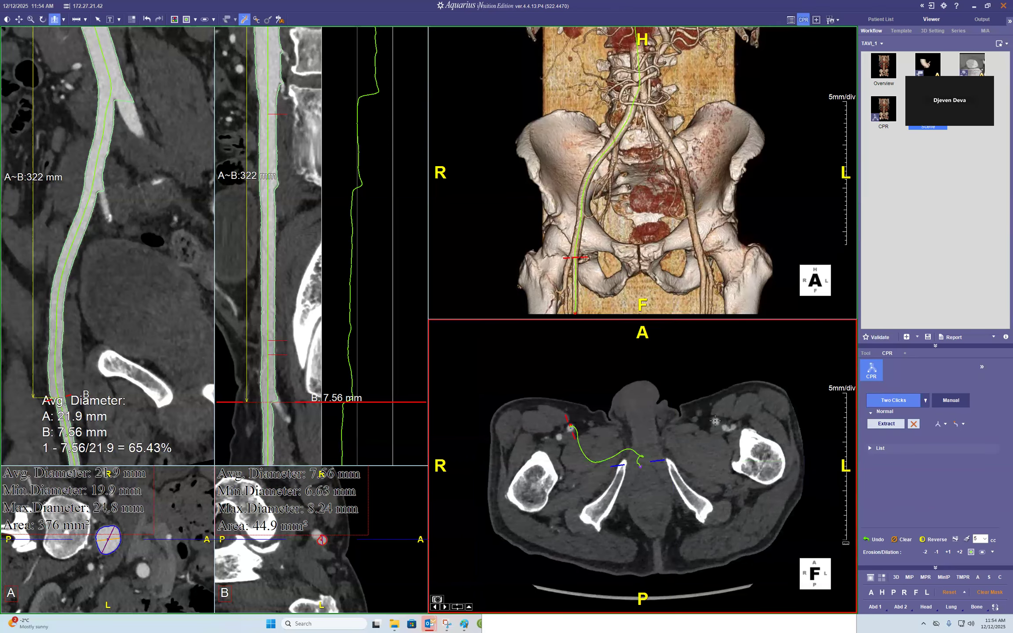
scroll(747, 413, "up", 8)
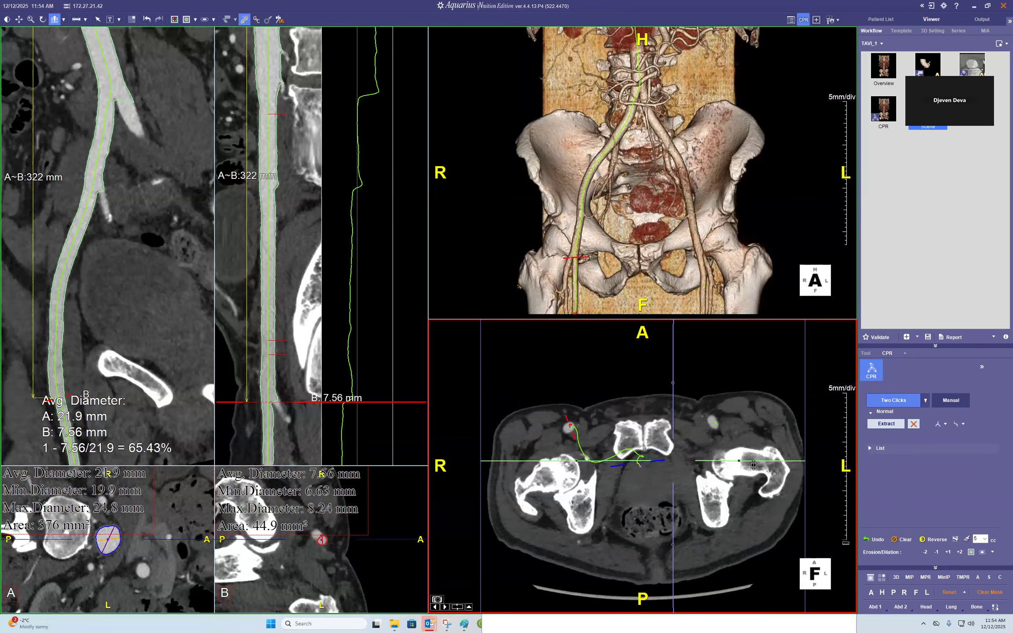
scroll(770, 406, "up", 5)
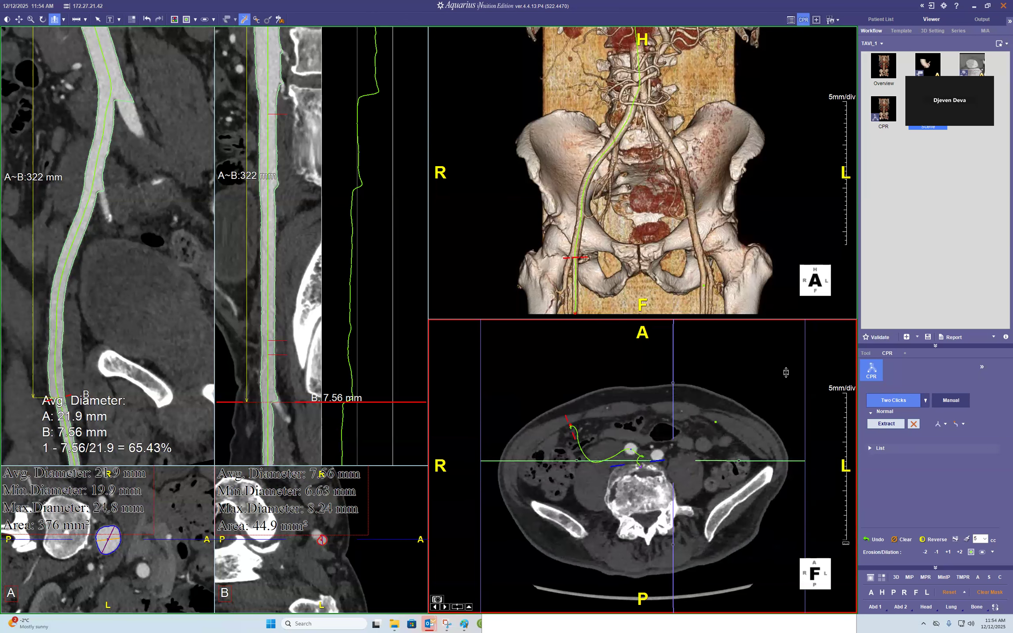
scroll(785, 372, "up", 2)
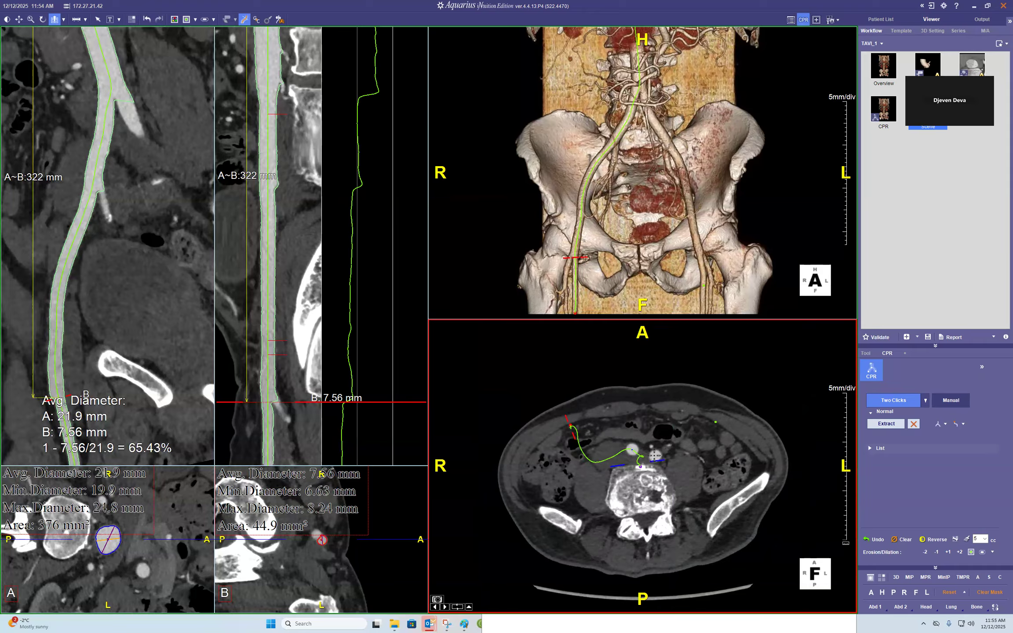
left_click(709, 418)
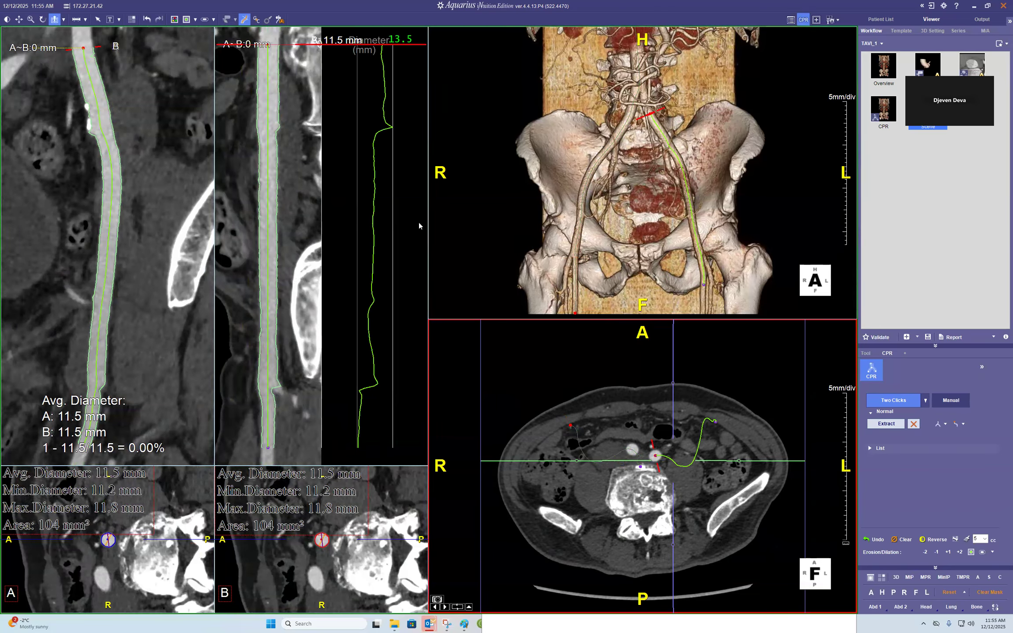
- Return the second CPR view to curved mode and adjust the marker position
left_click(249, 459)
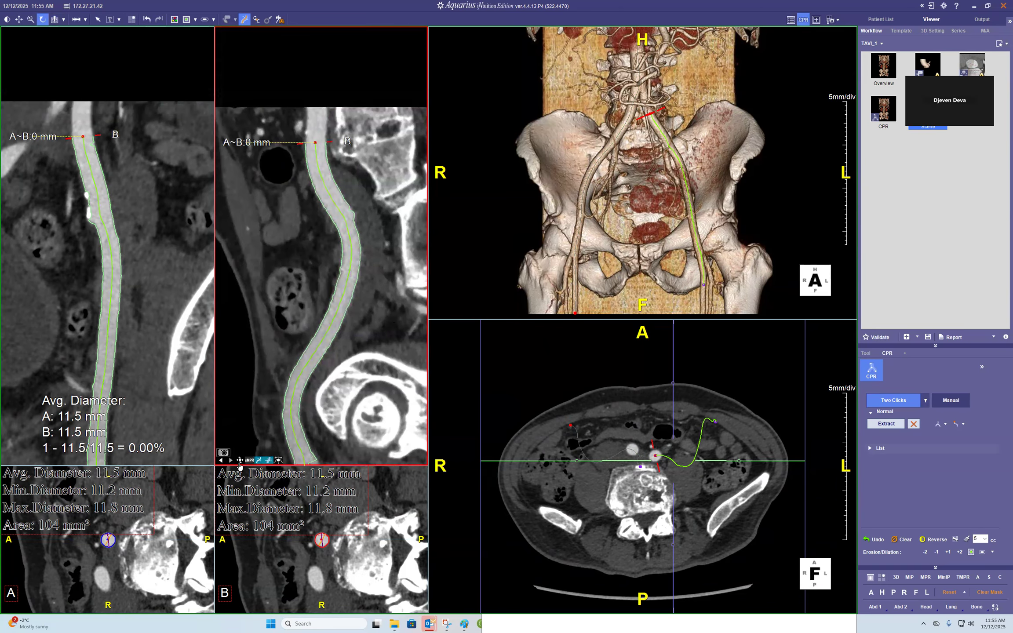
mouse_move(349, 140)
left_mouse_down()
mouse_move(297, 174)
mouse_move(353, 135)
left_mouse_up()
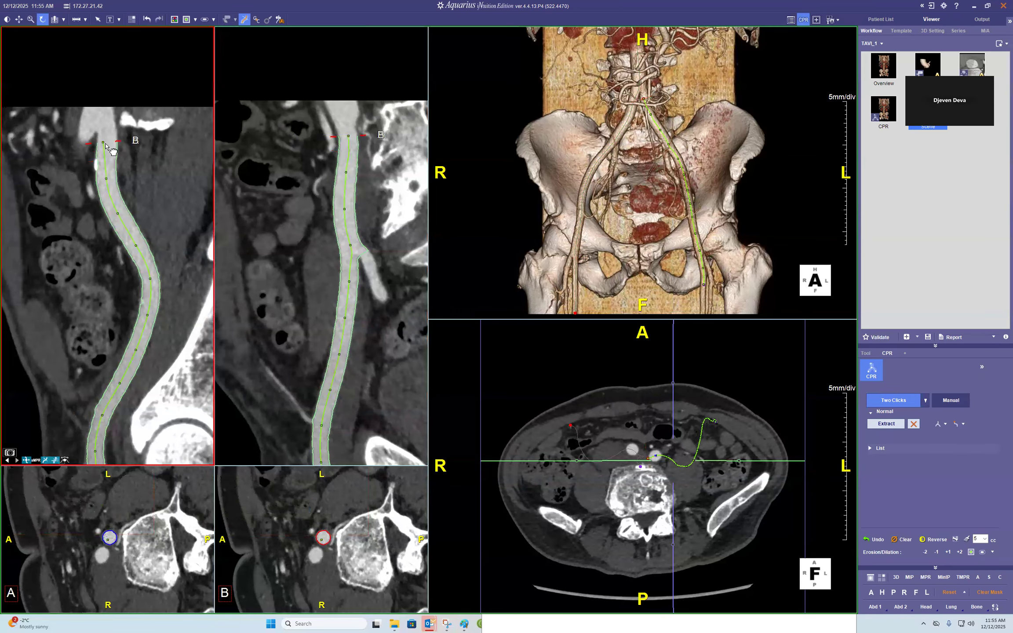
- Place markers A and B together in the distal aorta at the top of the new left iliac centerline
left_click_drag(104, 141, 106, 142)
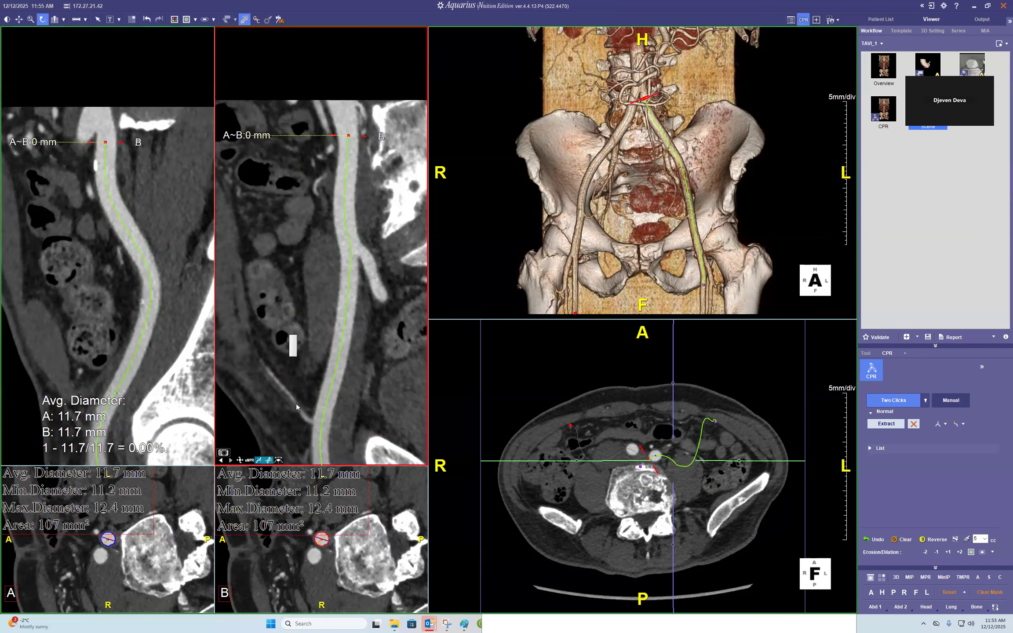
right_click(289, 336)
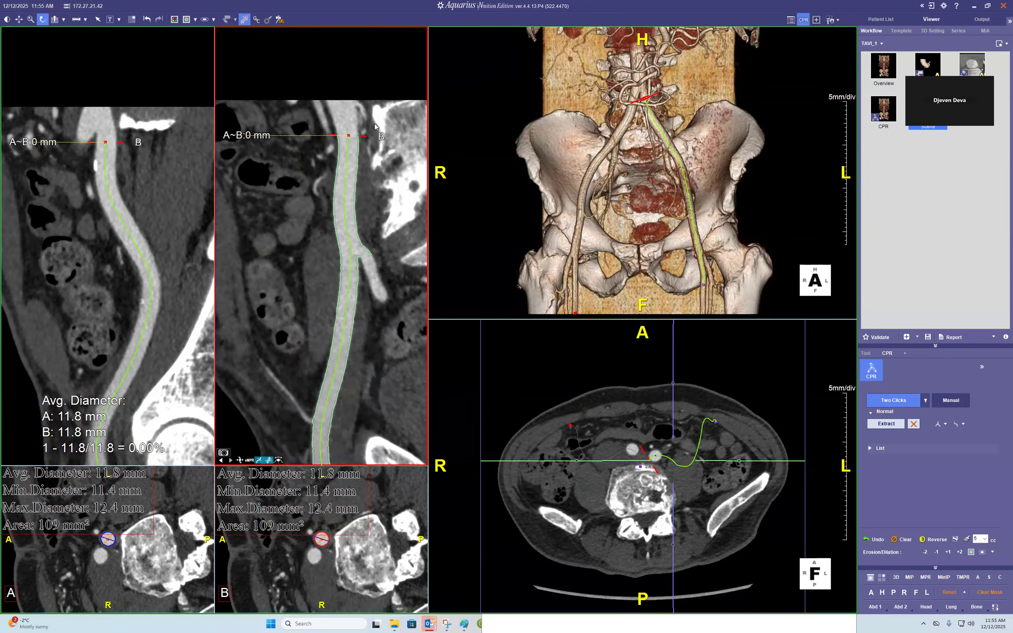
left_click_drag(392, 122, 332, 103)
key("e")
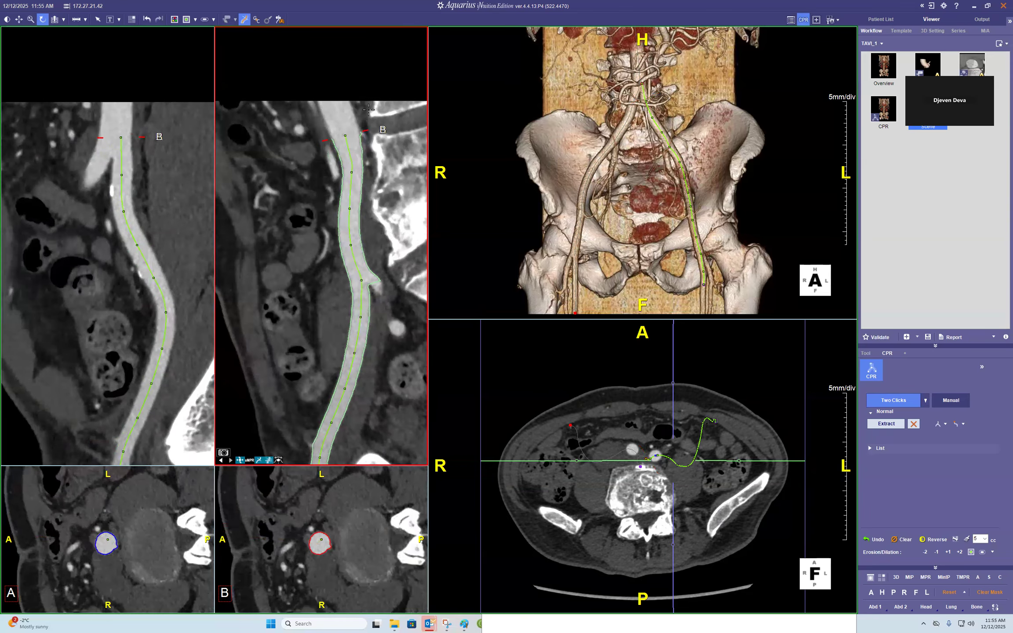
key("e")
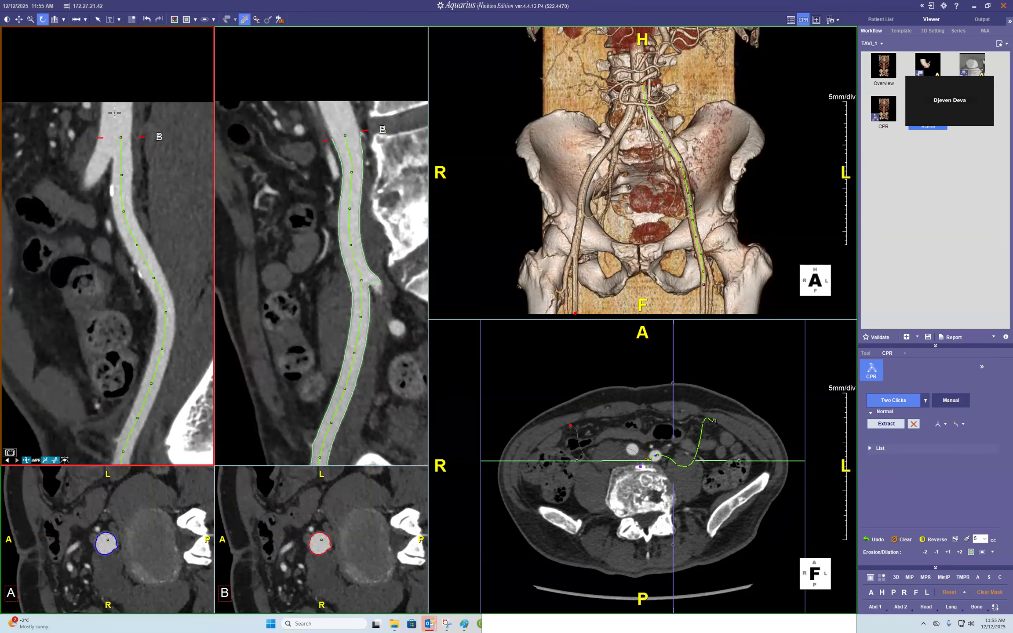
key("e")
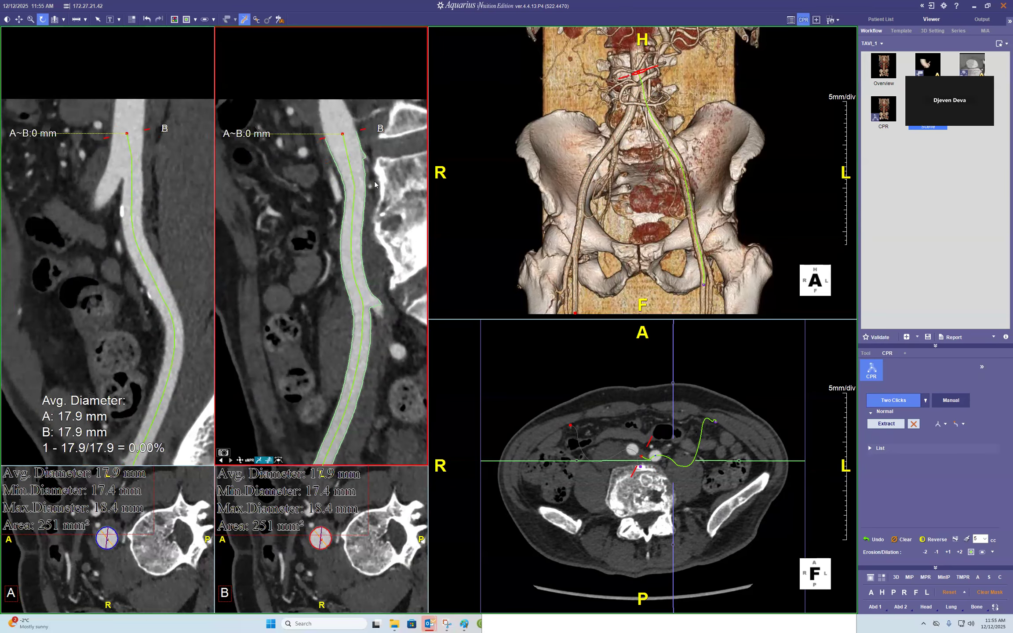
- Show the diameter profile graph alongside the second CPR view of the left iliac centerline
middle_click_drag(397, 285, 393, 181)
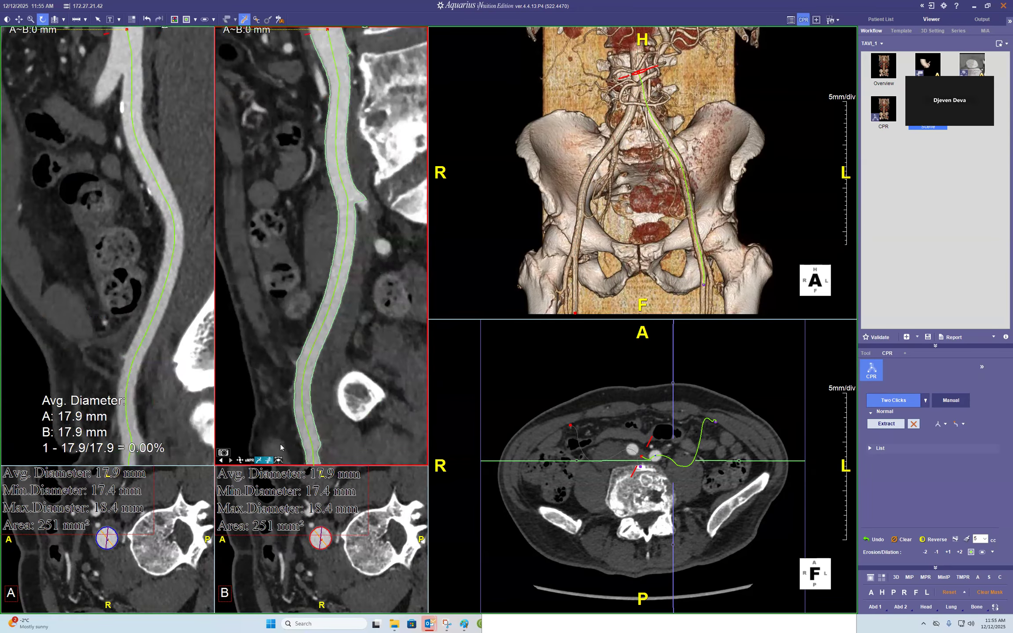
left_click(249, 460)
right_click_drag(285, 286, 380, 179)
left_click_drag(325, 215, 474, 196)
left_click_drag(321, 228, 327, 200)
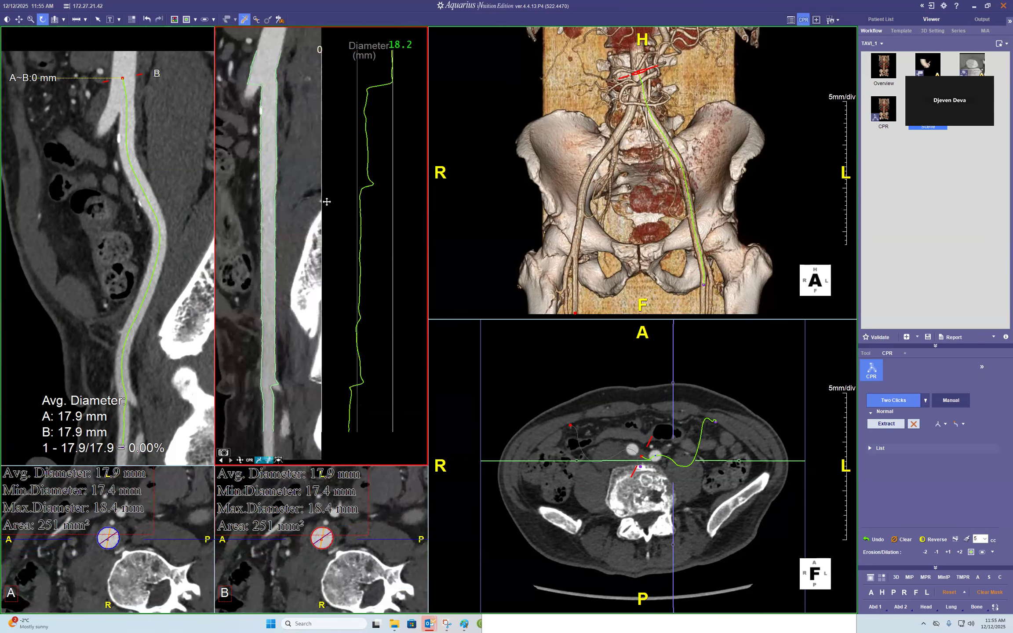
- Move marker B down the left iliofemoral artery to about 220 mm from marker A
left_click_drag(390, 51, 382, 310)
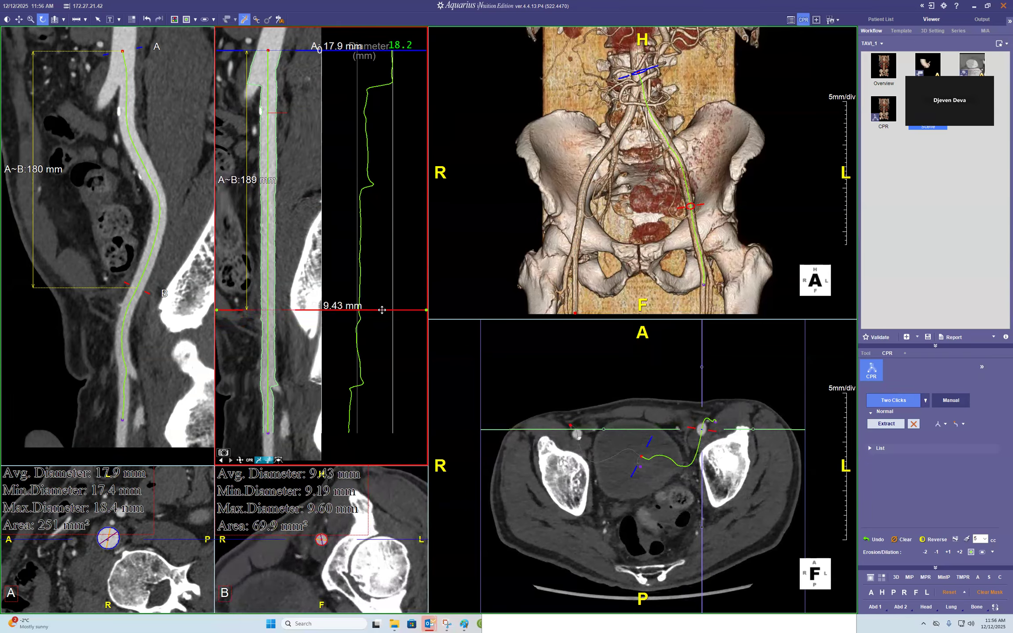
right_click(381, 310)
left_click(405, 317)
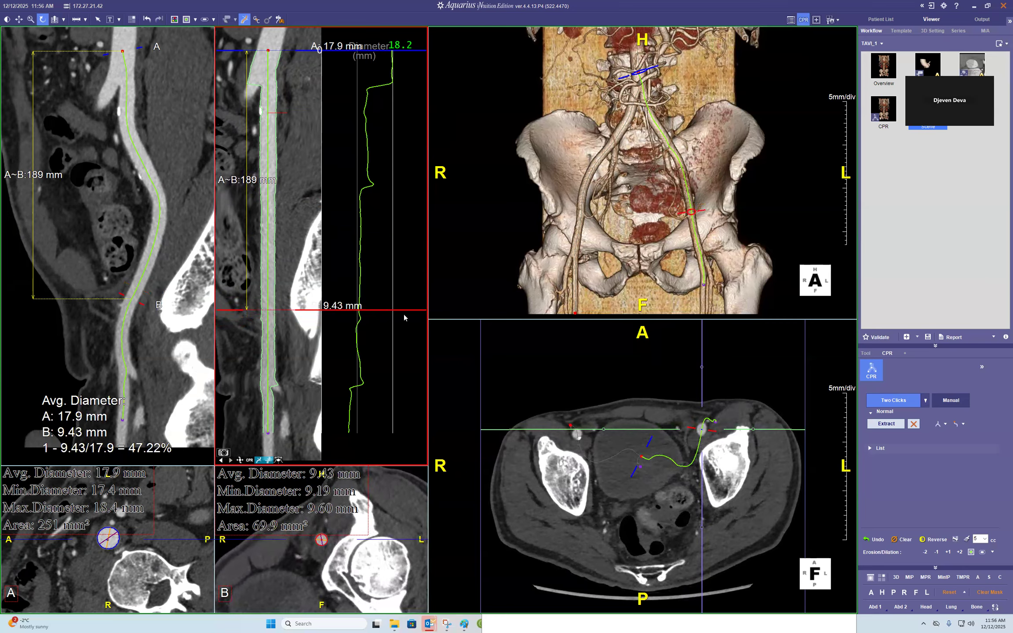
left_click_drag(387, 310, 396, 353)
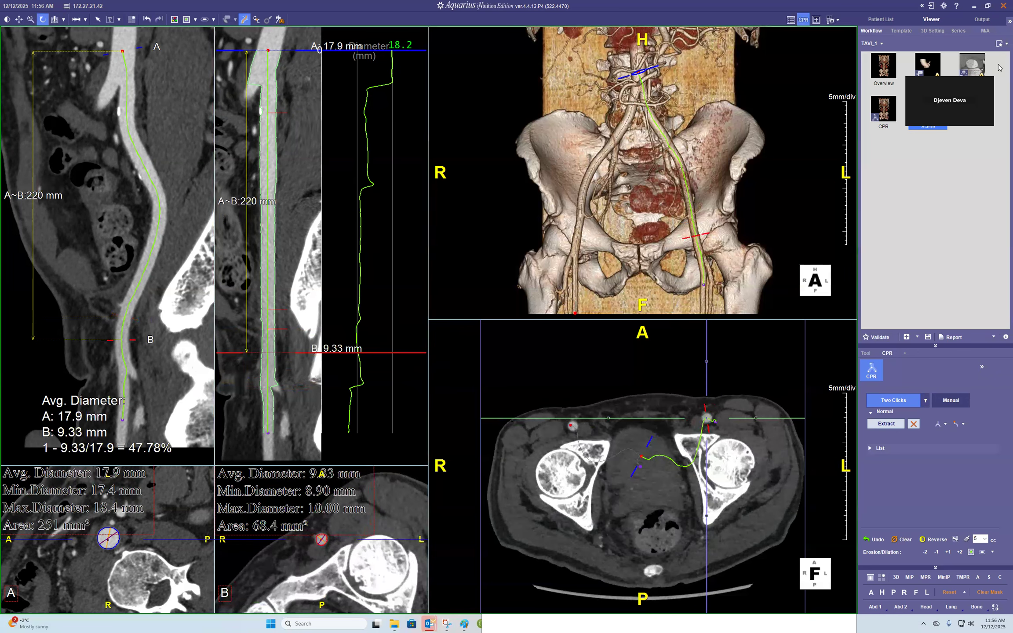
left_click_drag(950, 101, 956, 94)
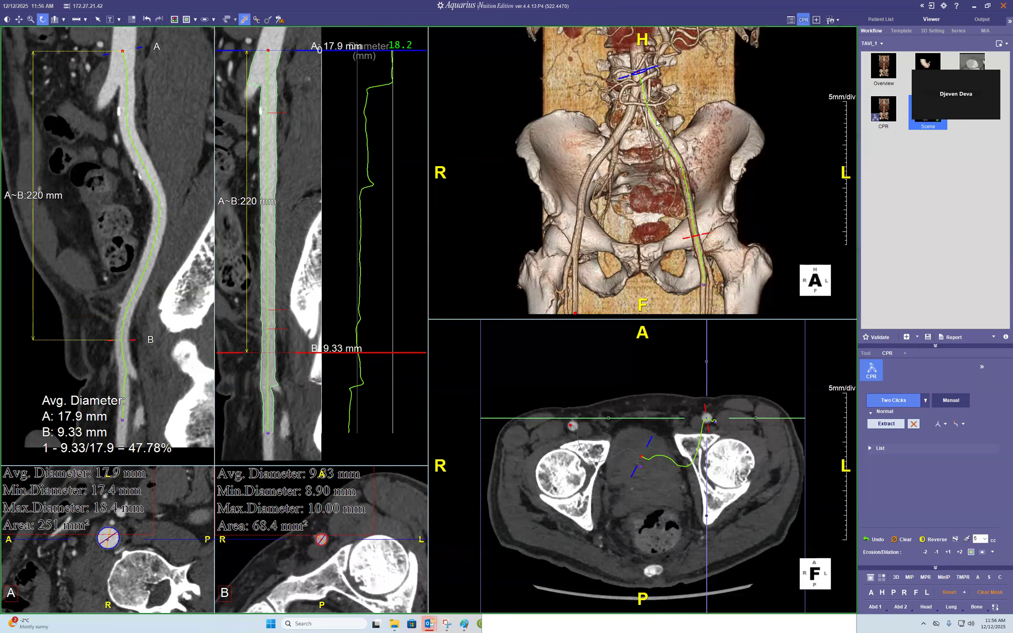